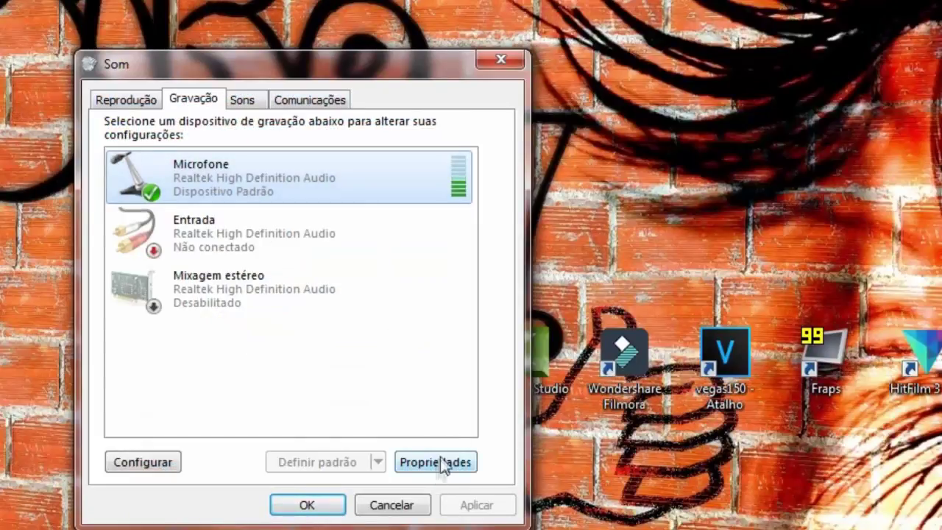
# Step: Open the Realtek microphone's properties and review its levels, enhancements and advanced settings
pyautogui.click(359, 424)
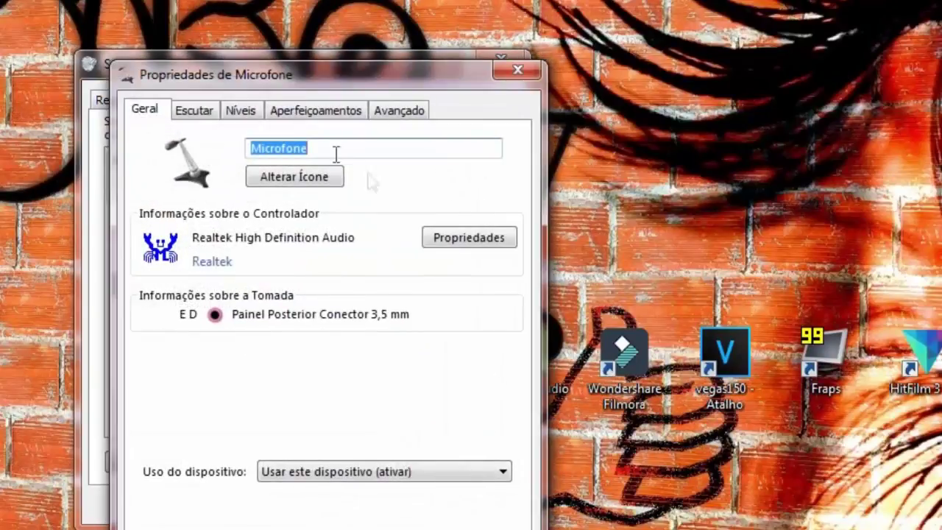
pyautogui.click(245, 113)
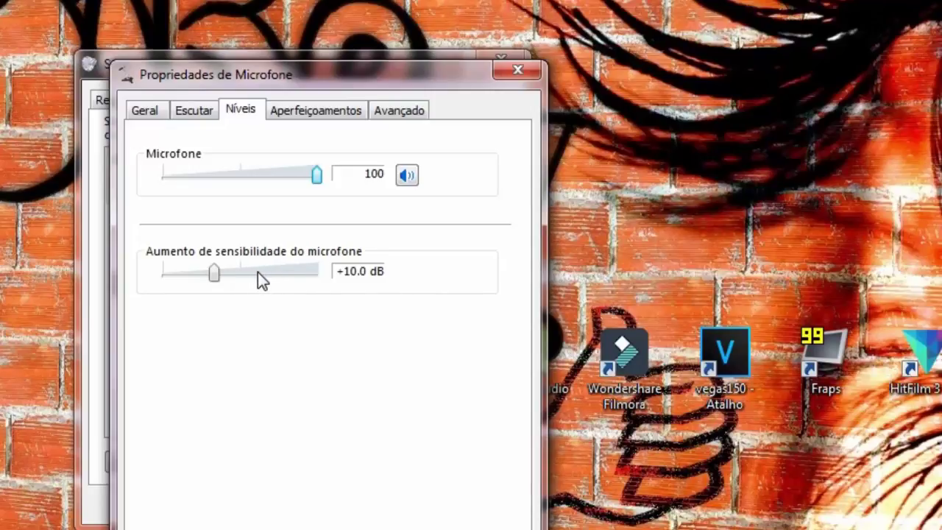
pyautogui.click(324, 112)
pyautogui.click(390, 108)
pyautogui.click(307, 111)
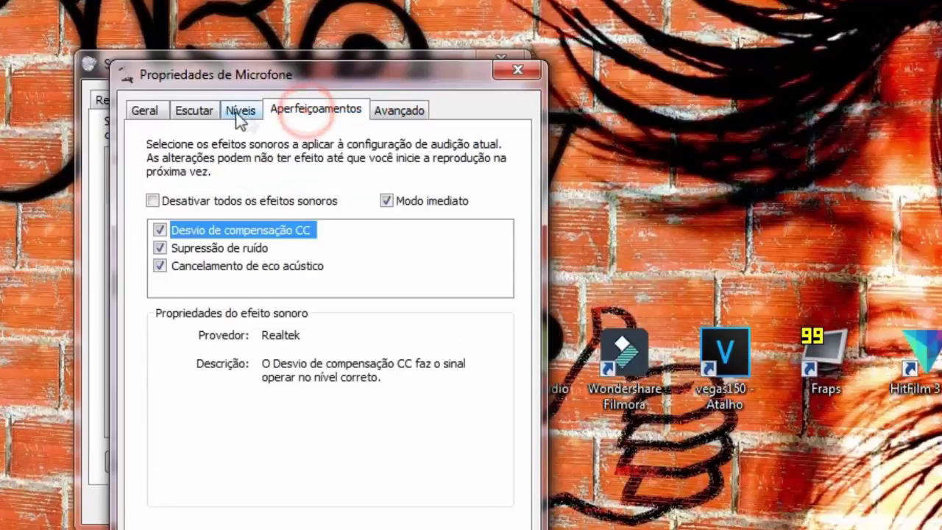
pyautogui.click(239, 114)
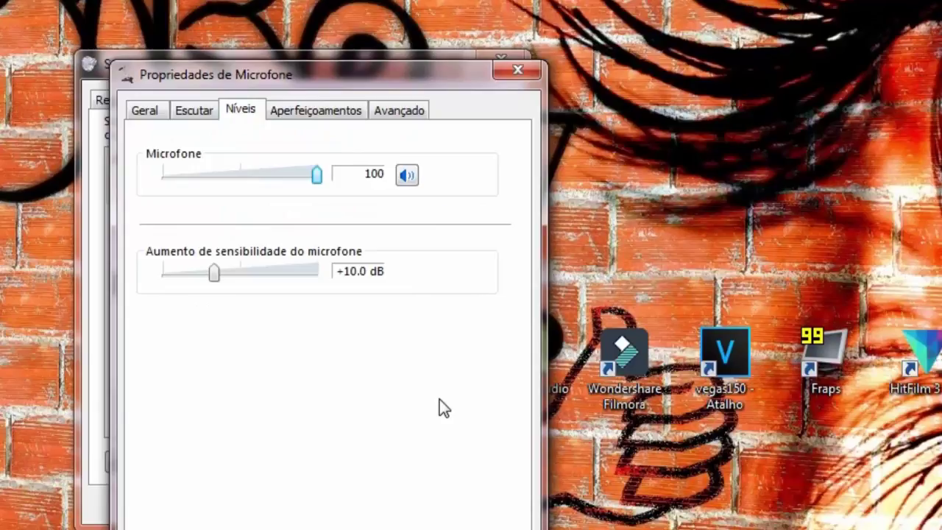
pyautogui.moveTo(426, 78); pyautogui.dragTo(941, 137)
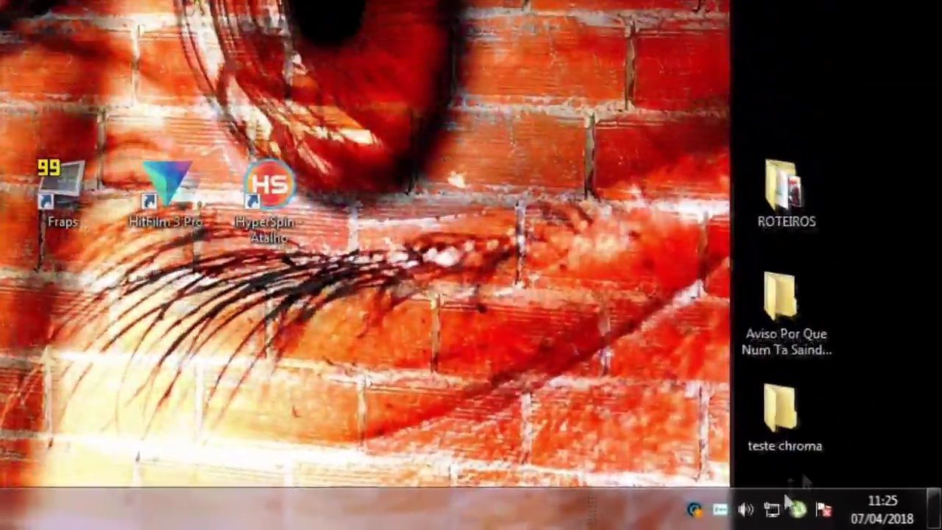
# Step: Open the recording devices list and bring up the properties of the 2- USB PnP Sound Device microphone
pyautogui.rightClick(745, 509)
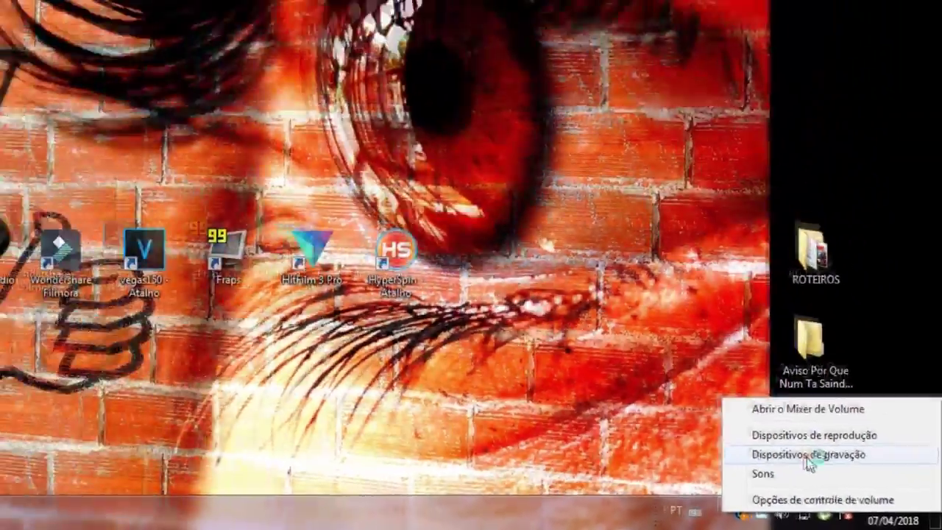
pyautogui.click(760, 431)
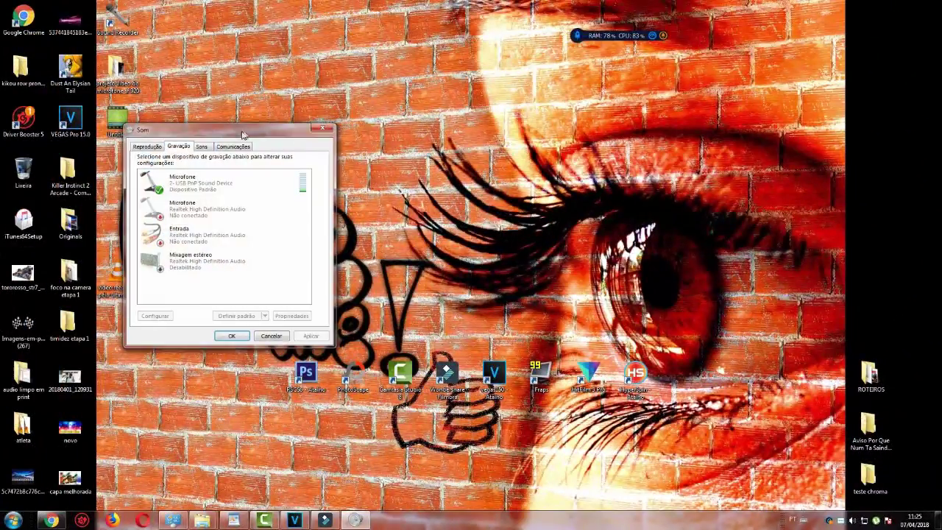
pyautogui.moveTo(243, 135); pyautogui.dragTo(414, 133)
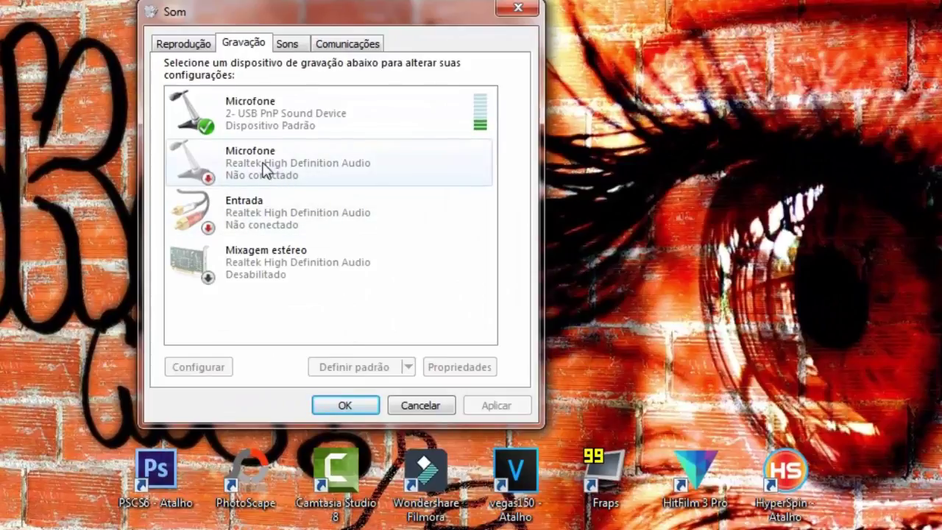
pyautogui.click(263, 169)
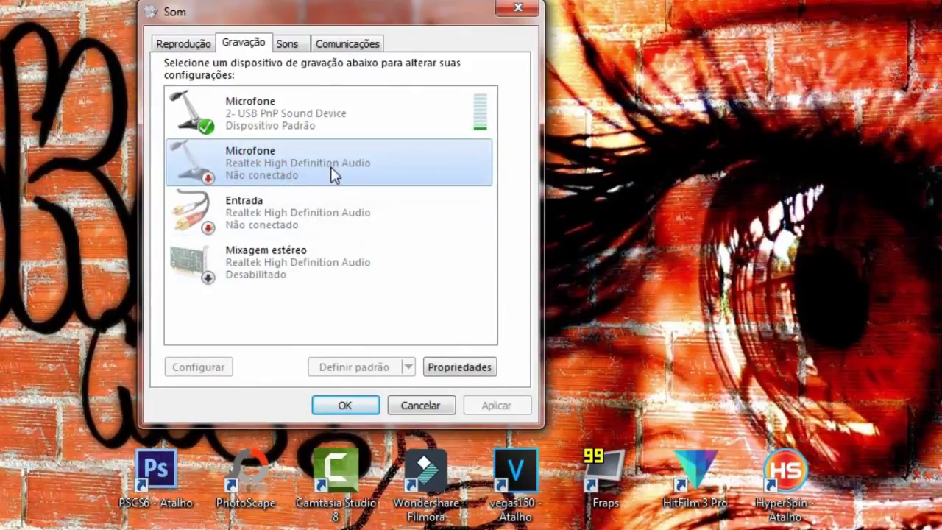
pyautogui.click(256, 122)
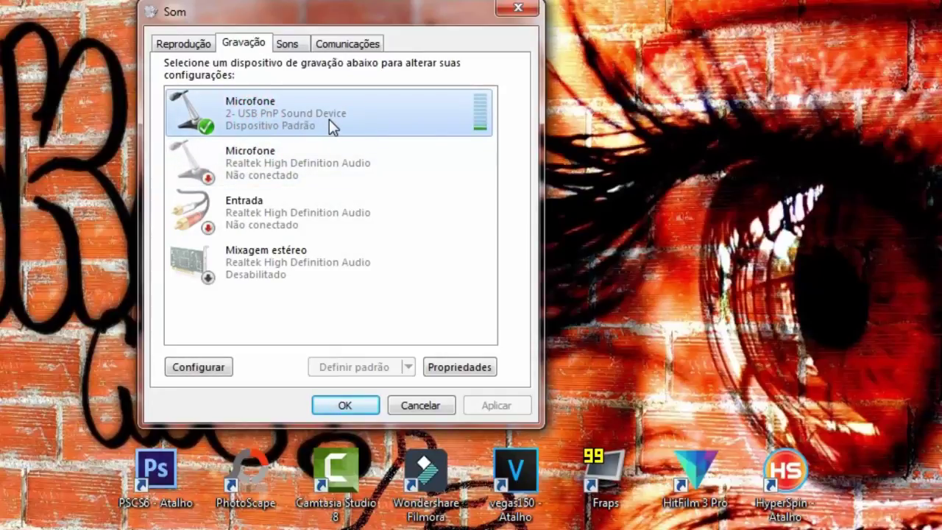
pyautogui.click(457, 364)
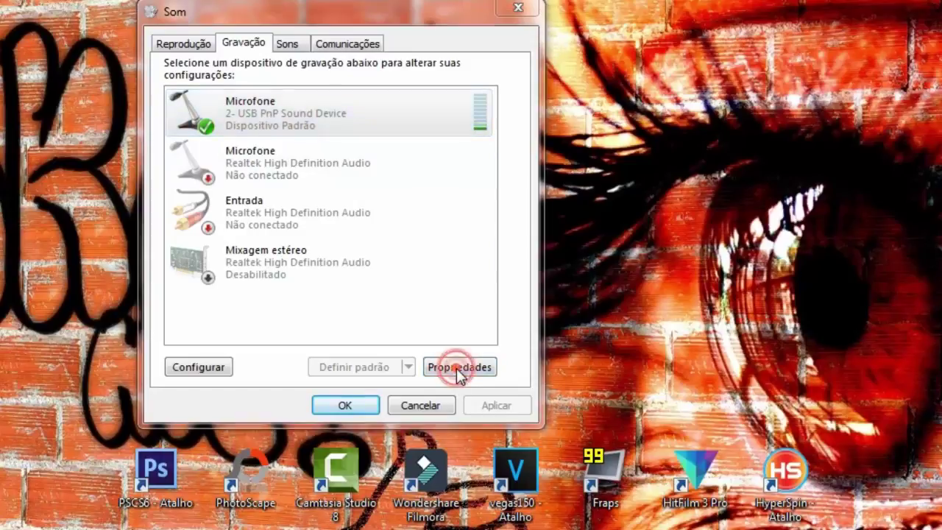
# Step: Review the USB microphone's Escutar and Personalizado settings, then lower its recording level and confirm
pyautogui.click(244, 116)
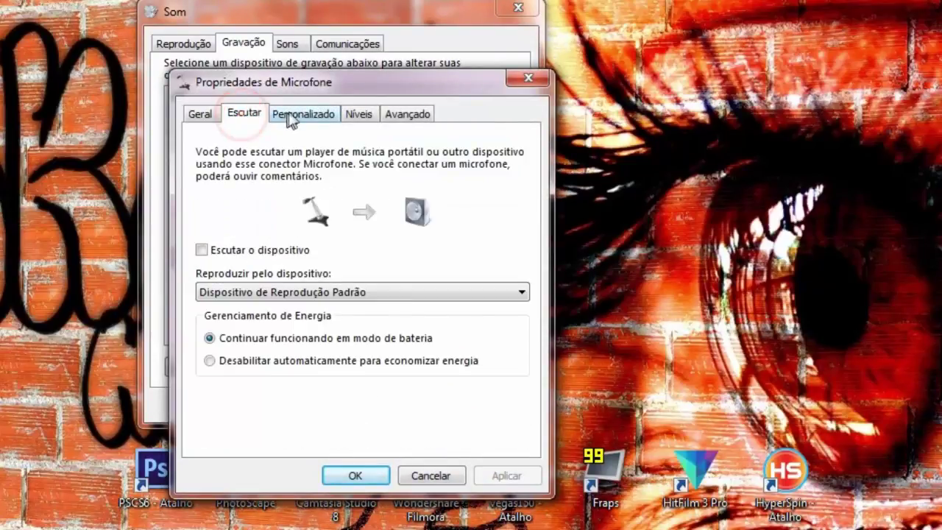
pyautogui.click(293, 114)
pyautogui.click(363, 117)
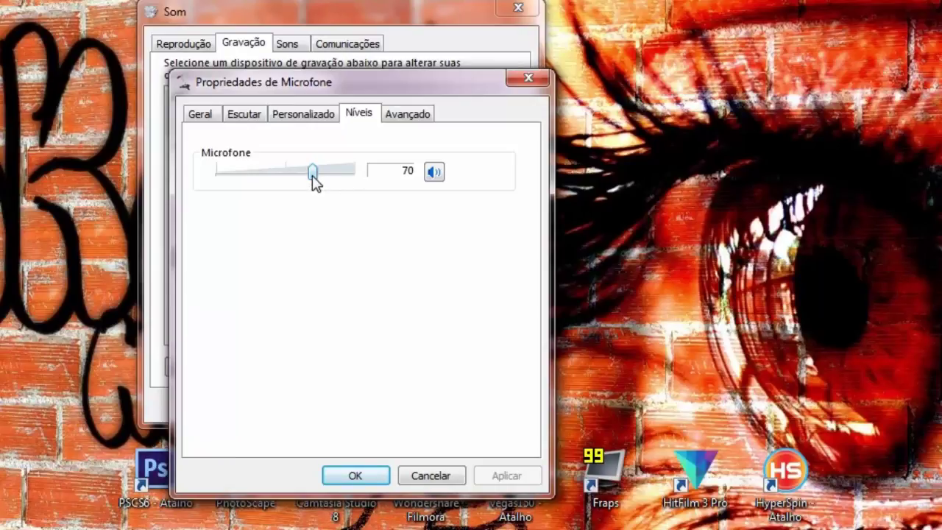
pyautogui.moveTo(312, 175); pyautogui.dragTo(286, 184)
pyautogui.click(358, 476)
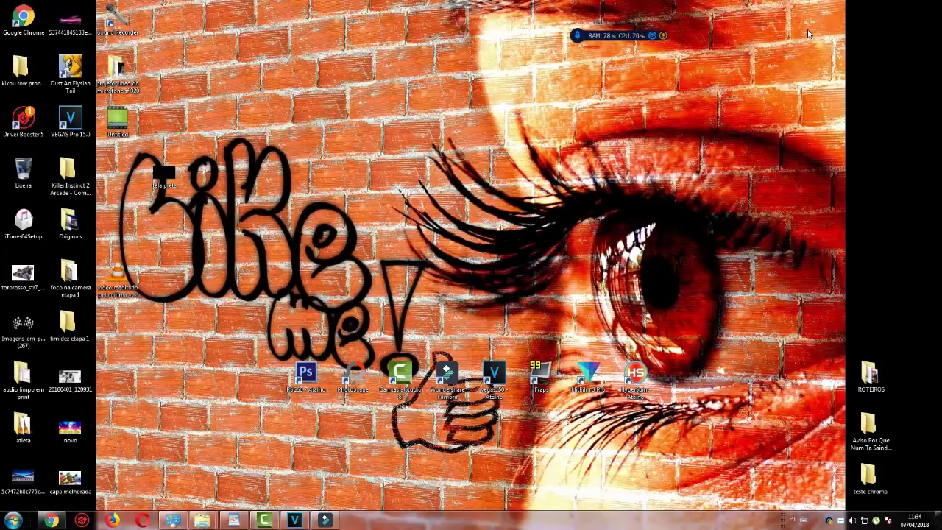
# Step: Open the recording devices list again and check the default Realtek High Definition Audio microphone
pyautogui.rightClick(852, 522)
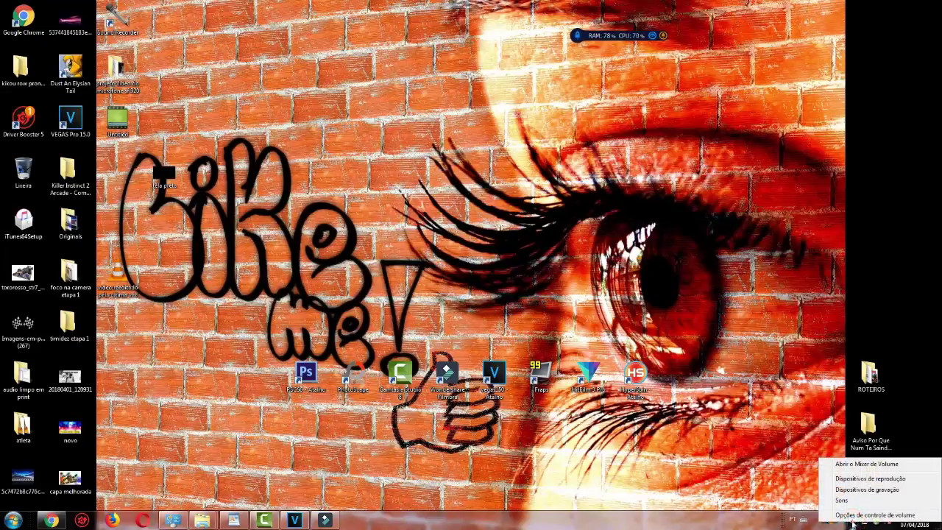
pyautogui.click(860, 258)
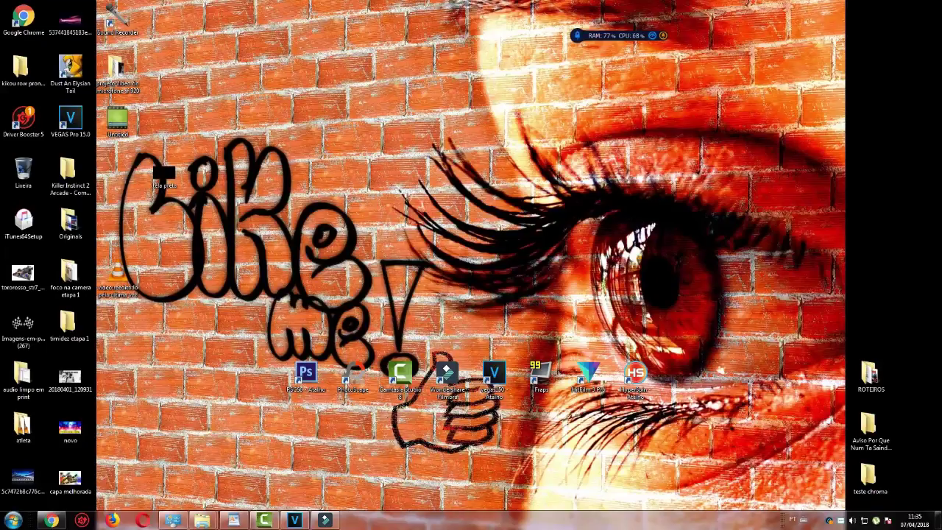
pyautogui.rightClick(852, 521)
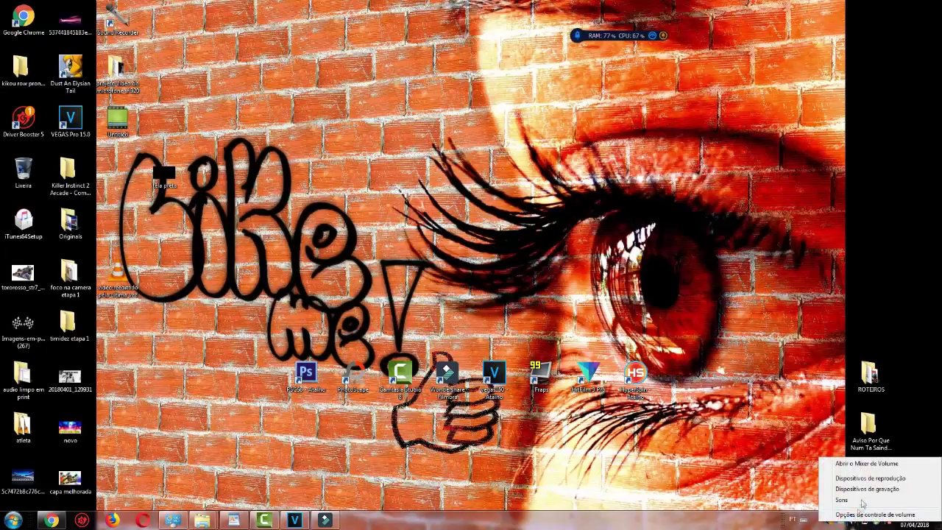
pyautogui.click(865, 492)
pyautogui.hotkey('alt', 'Return')
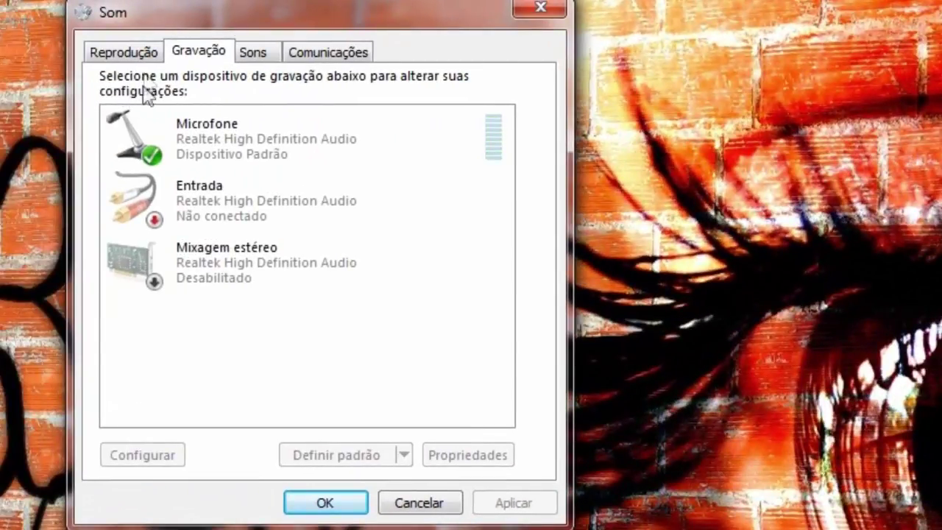
pyautogui.click(213, 155)
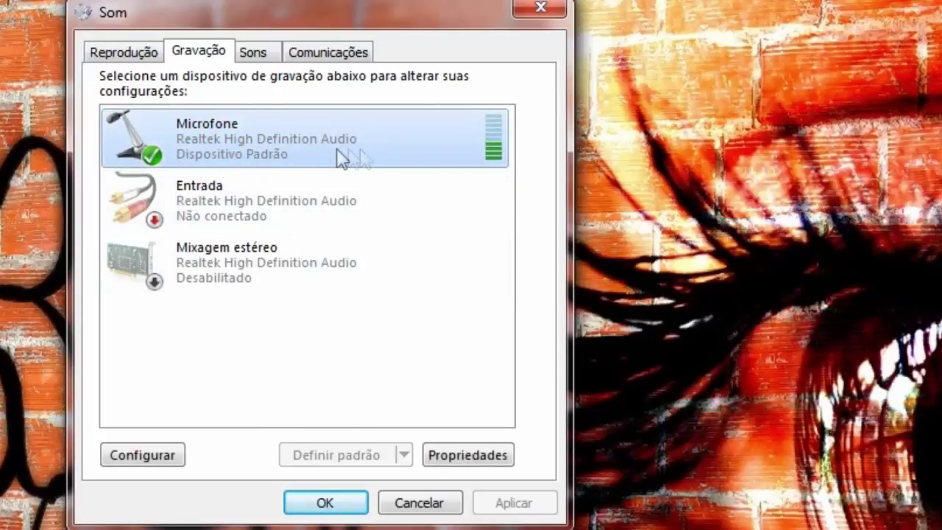
pyautogui.click(290, 362)
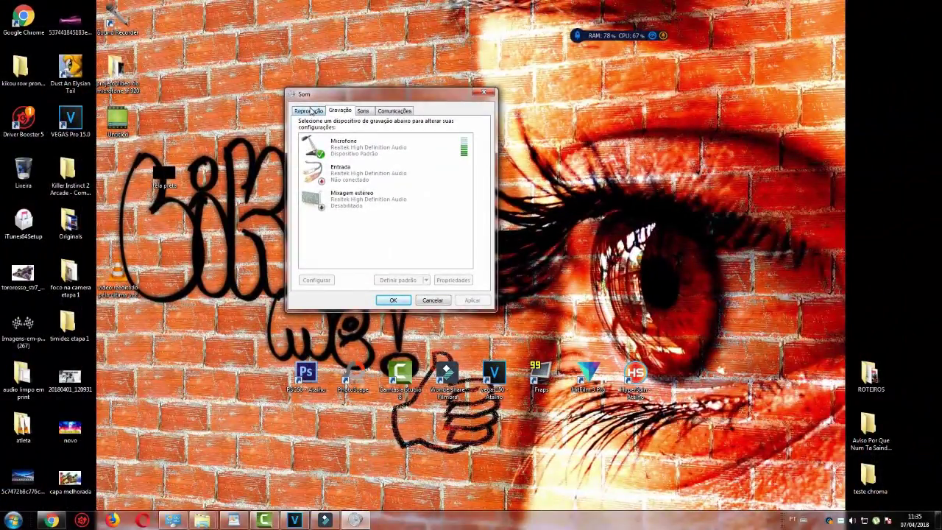
# Step: Look through the playback, recording, sounds and communications settings, ending on the playback devices, and move the Som dialog lower on the desktop
pyautogui.click(312, 110)
pyautogui.click(340, 110)
pyautogui.click(365, 110)
pyautogui.click(393, 111)
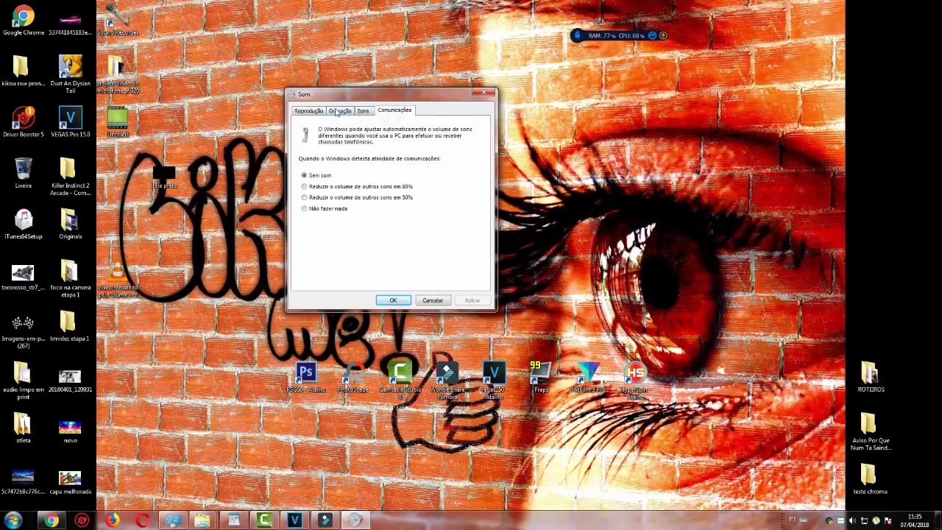
pyautogui.click(338, 110)
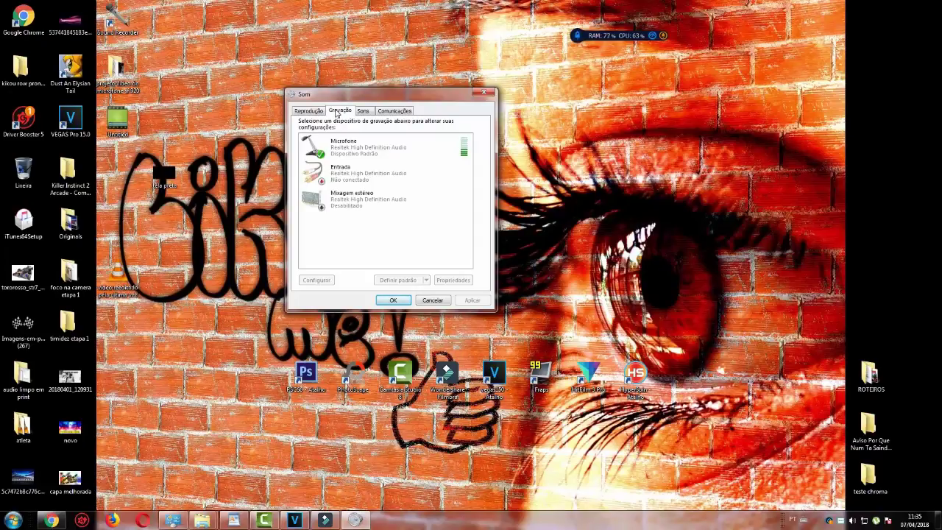
pyautogui.click(308, 111)
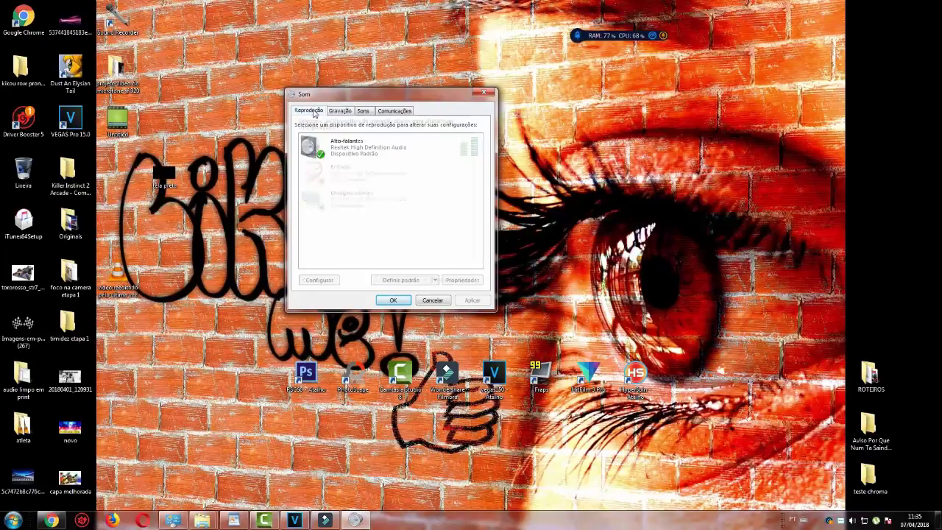
pyautogui.moveTo(377, 95); pyautogui.dragTo(244, 261)
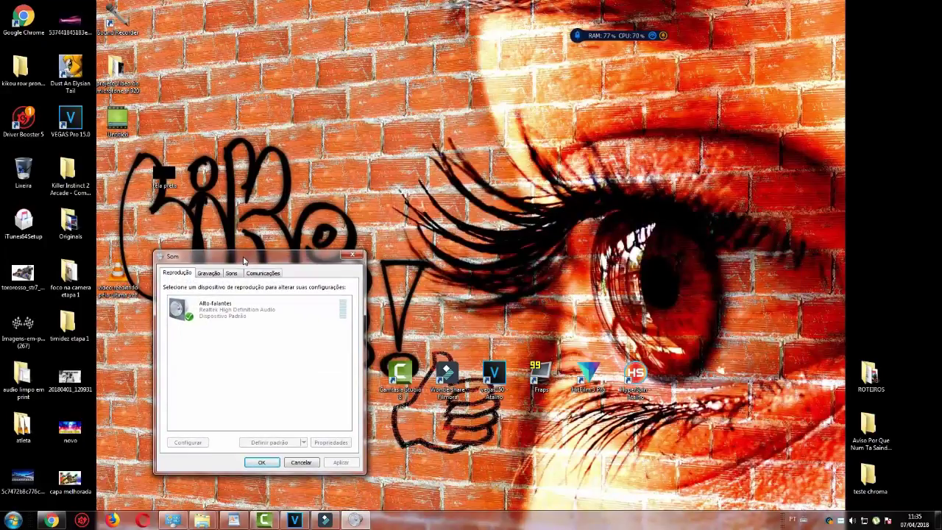